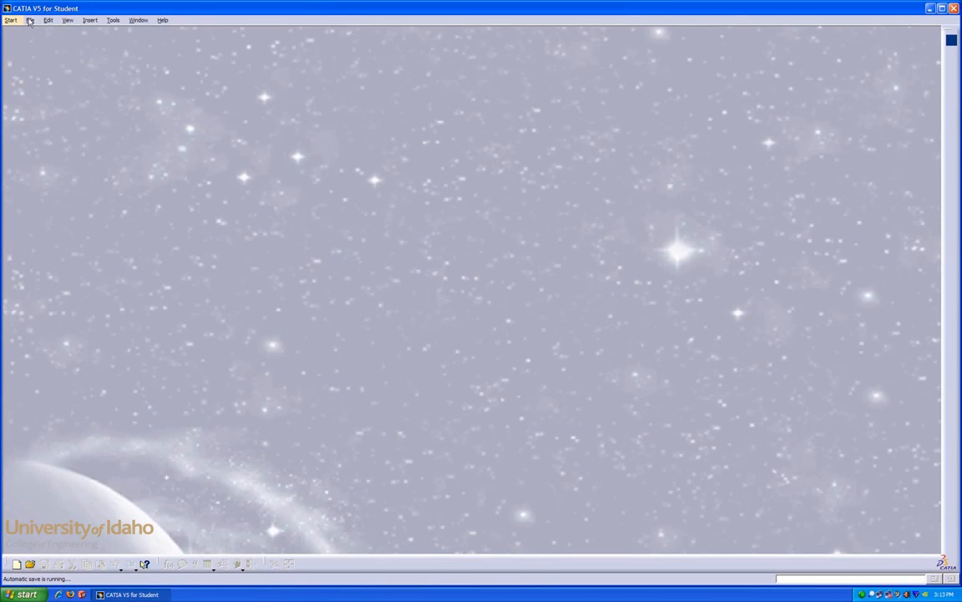
# - Open the existing Planetary Assembly file from the Transmission folder
pyautogui.click(31, 20)
pyautogui.click(32, 55)
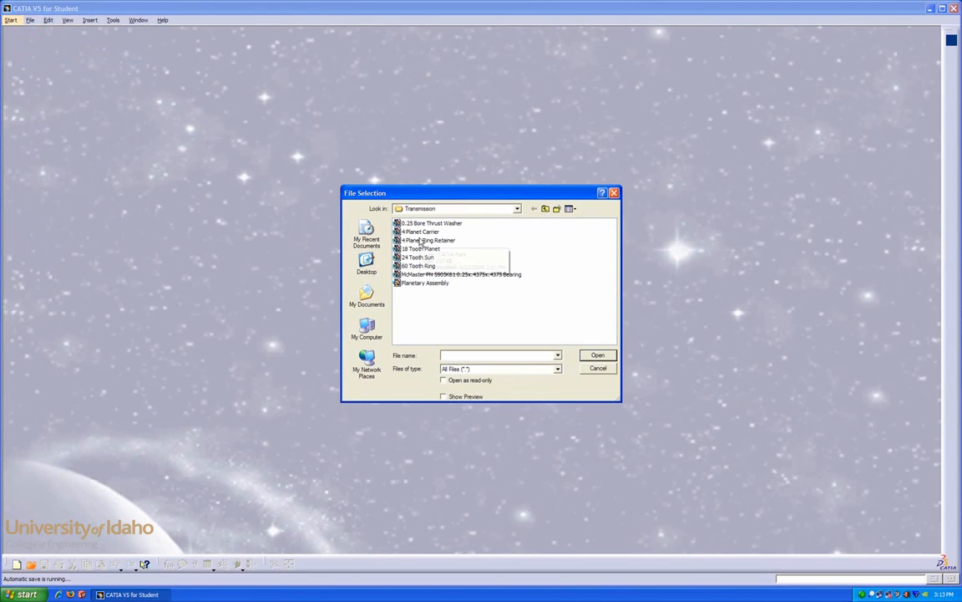
pyautogui.doubleClick(424, 282)
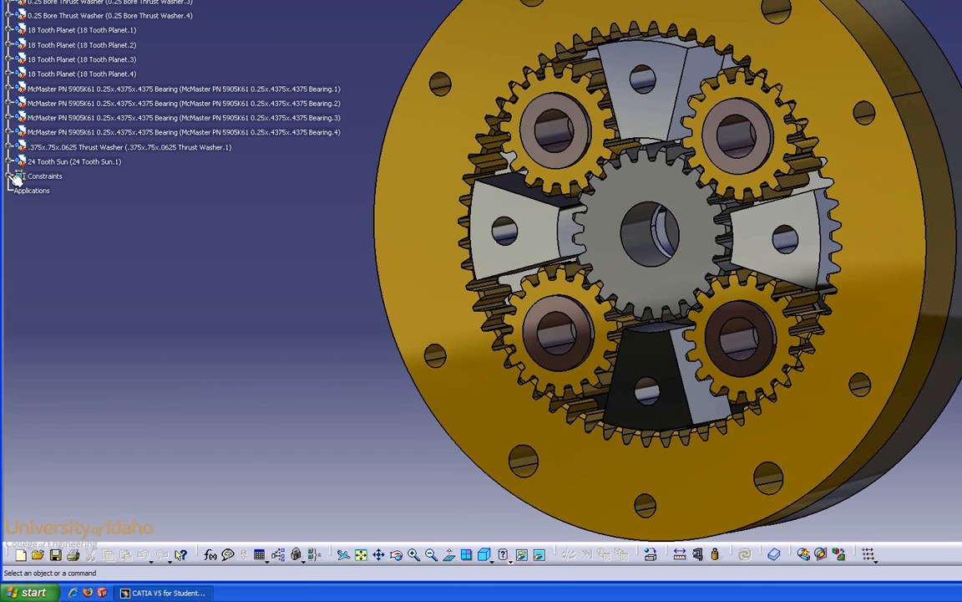
# - Expand the Constraints branch of the tree, examine the assembly's constraints, and collapse the branch again
pyautogui.click(13, 176)
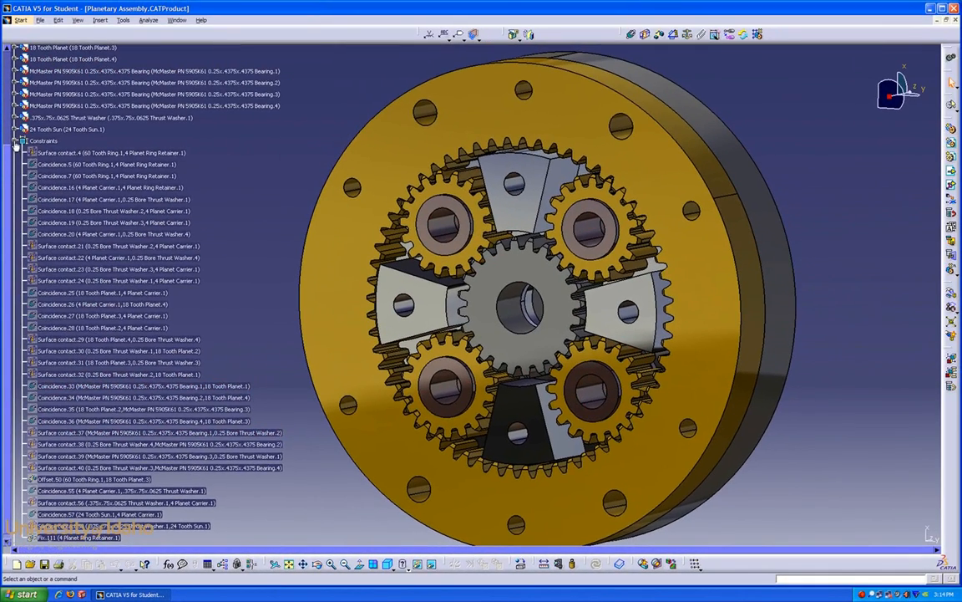
pyautogui.click(17, 83)
pyautogui.scroll(3, 143, 172)
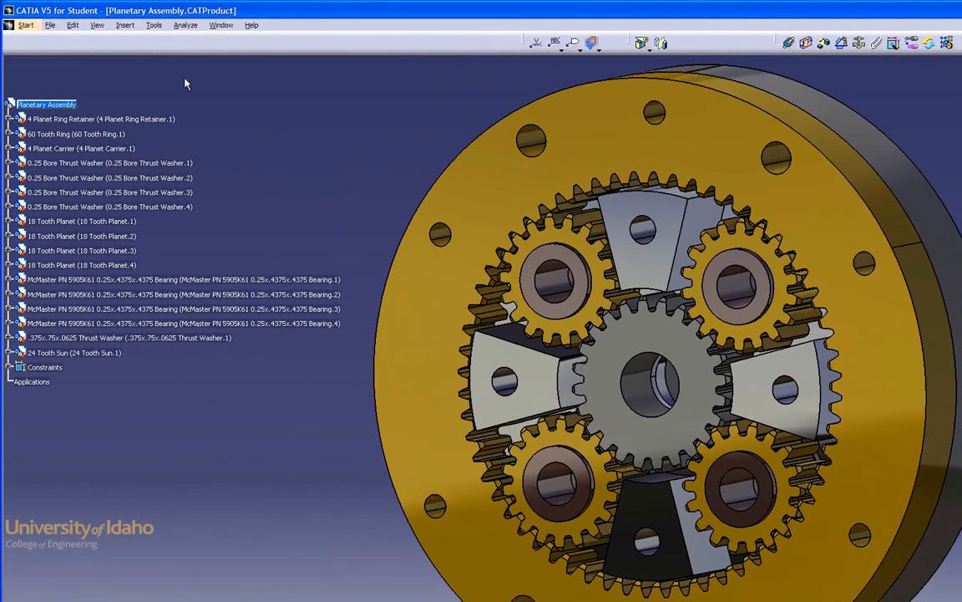
pyautogui.click(125, 26)
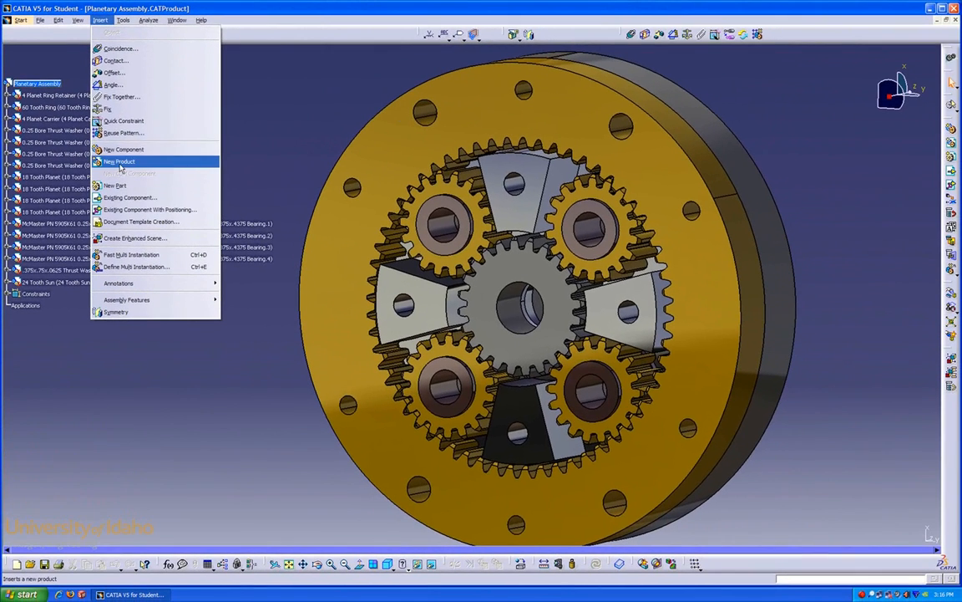
pyautogui.click(105, 23)
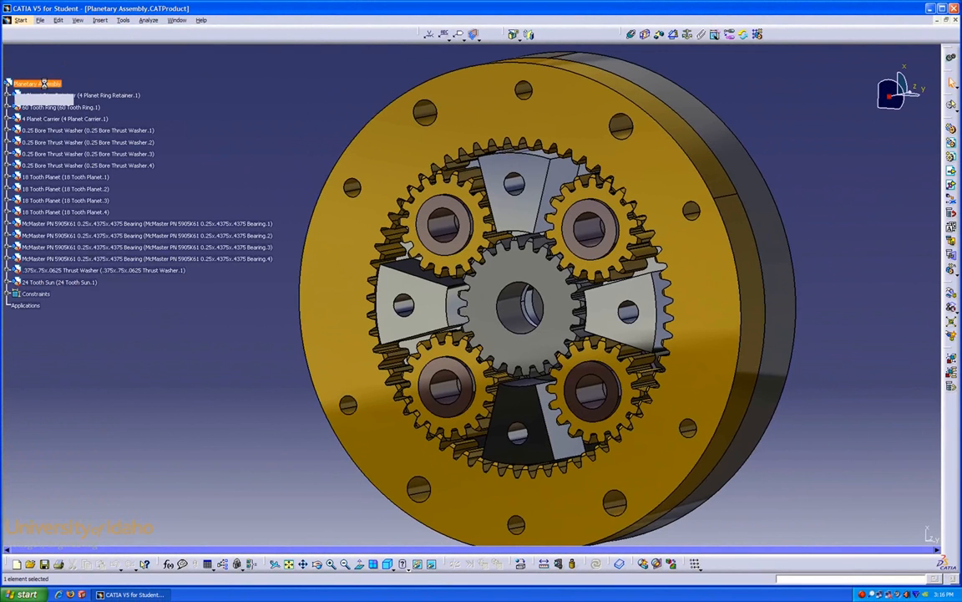
pyautogui.rightClick(50, 87)
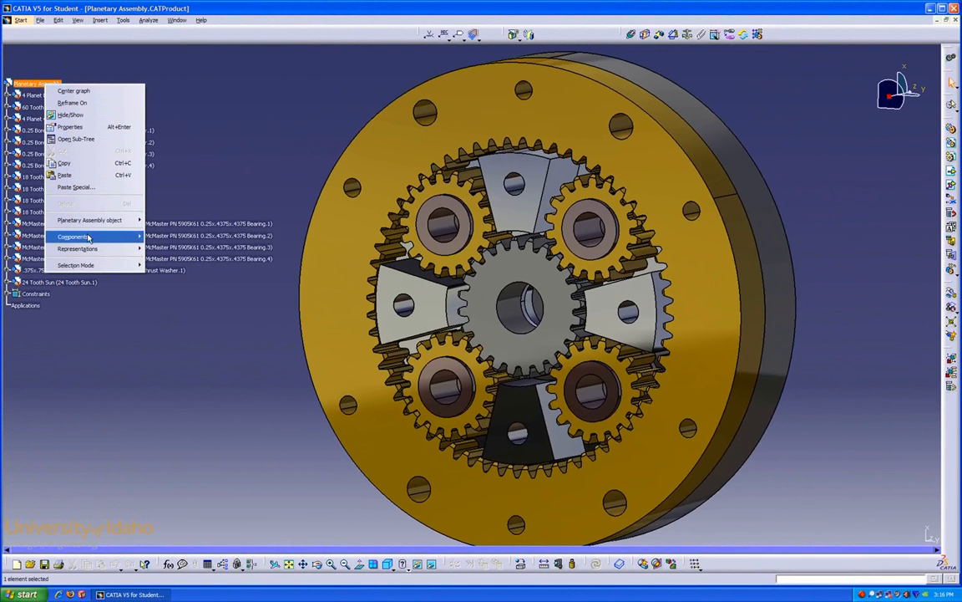
pyautogui.moveTo(88, 238)
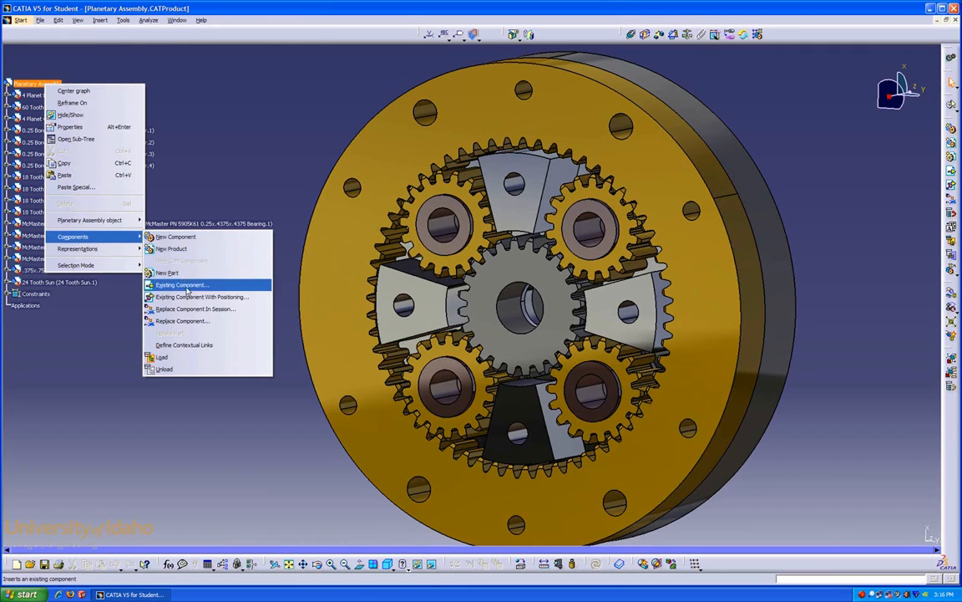
pyautogui.click(230, 147)
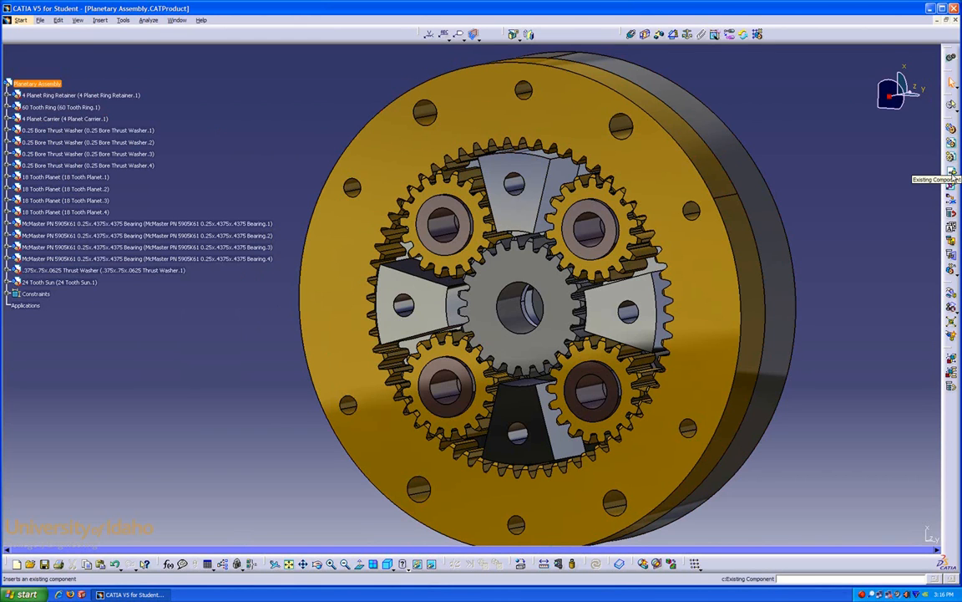
pyautogui.click(903, 177)
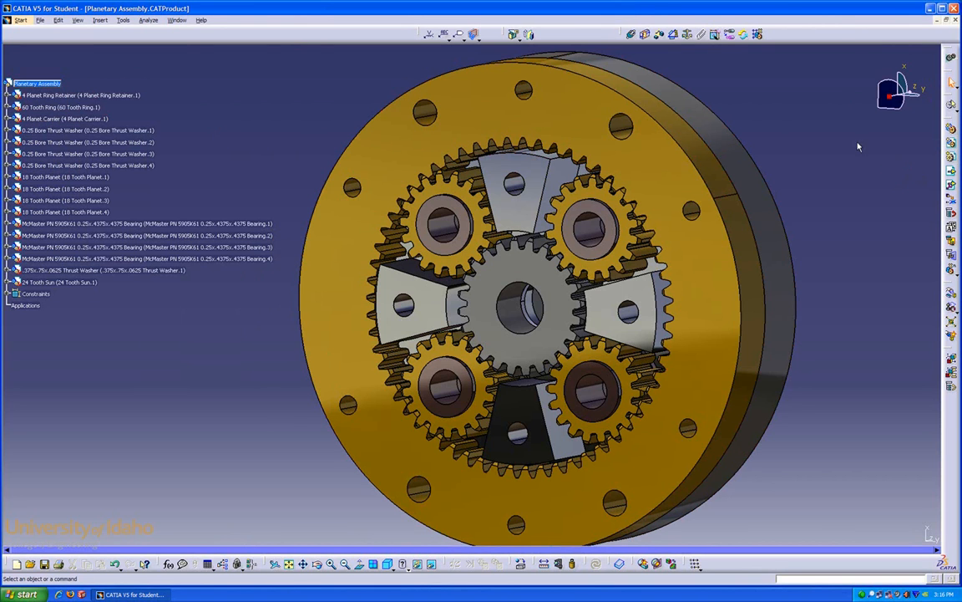
# - Attach the compass to the 60 Tooth Ring's front face and pull the ring forward out of the assembly
pyautogui.moveTo(910, 90); pyautogui.dragTo(905, 74)
pyautogui.scroll(1, 822, 116)
pyautogui.moveTo(826, 112); pyautogui.dragTo(882, 148, button='middle')
pyautogui.moveTo(780, 211); pyautogui.dragTo(670, 243, button='middle')
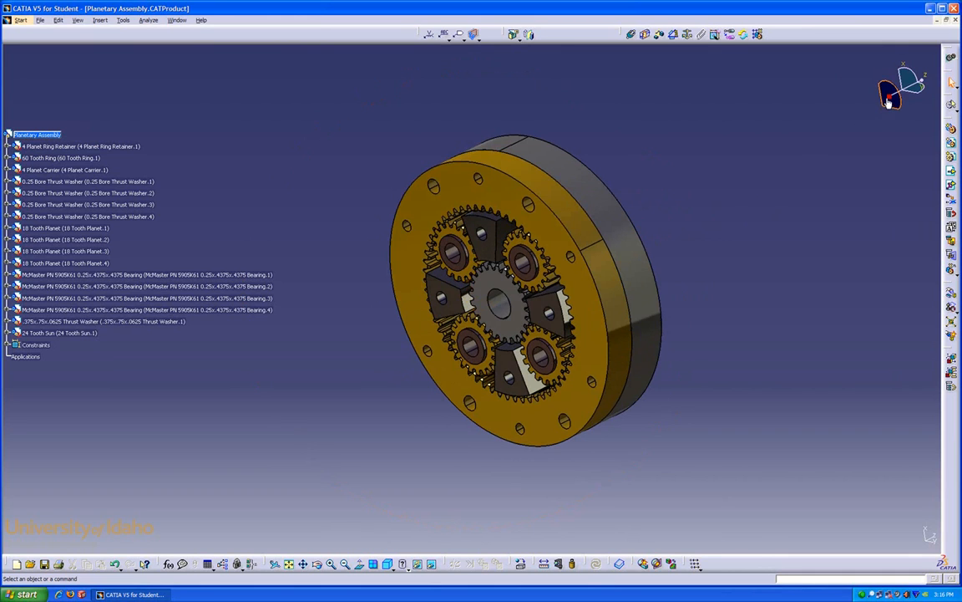
pyautogui.moveTo(889, 97); pyautogui.dragTo(419, 215)
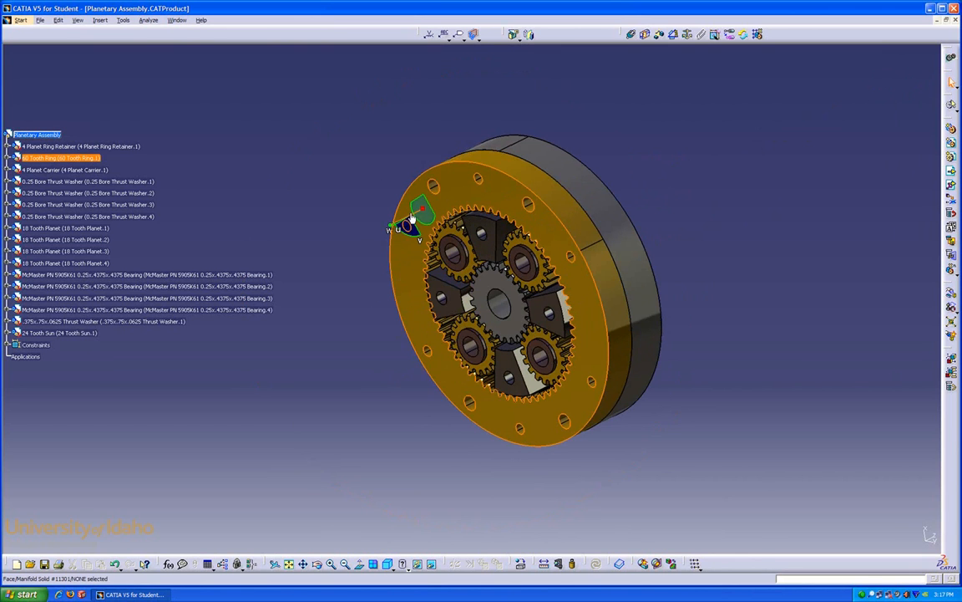
pyautogui.moveTo(410, 219); pyautogui.dragTo(294, 272)
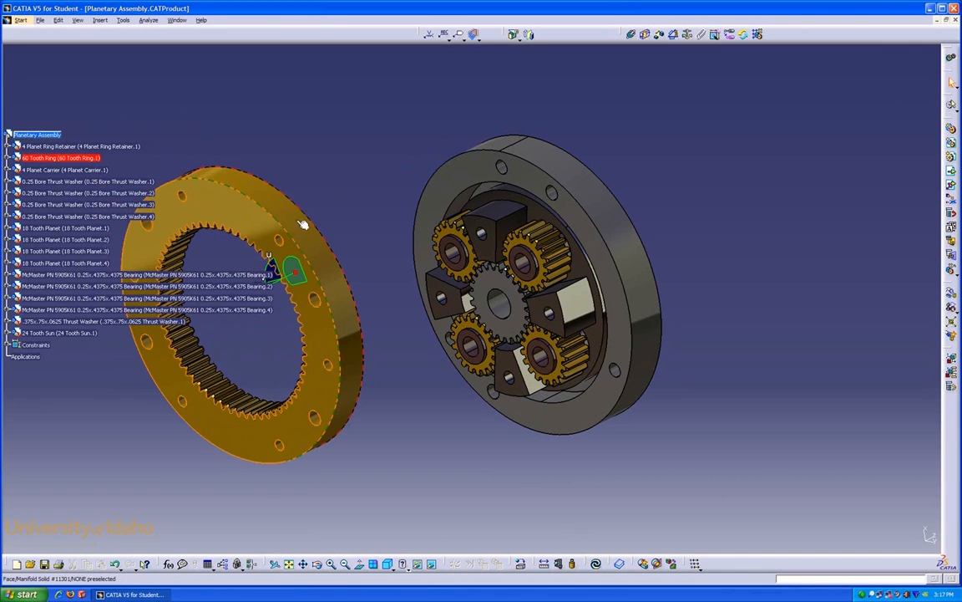
# - Move the 4 Planet Ring Retainer away from the carrier with the compass, and update the assembly to reapply its constraints
pyautogui.click(431, 208)
pyautogui.moveTo(293, 276); pyautogui.dragTo(478, 123)
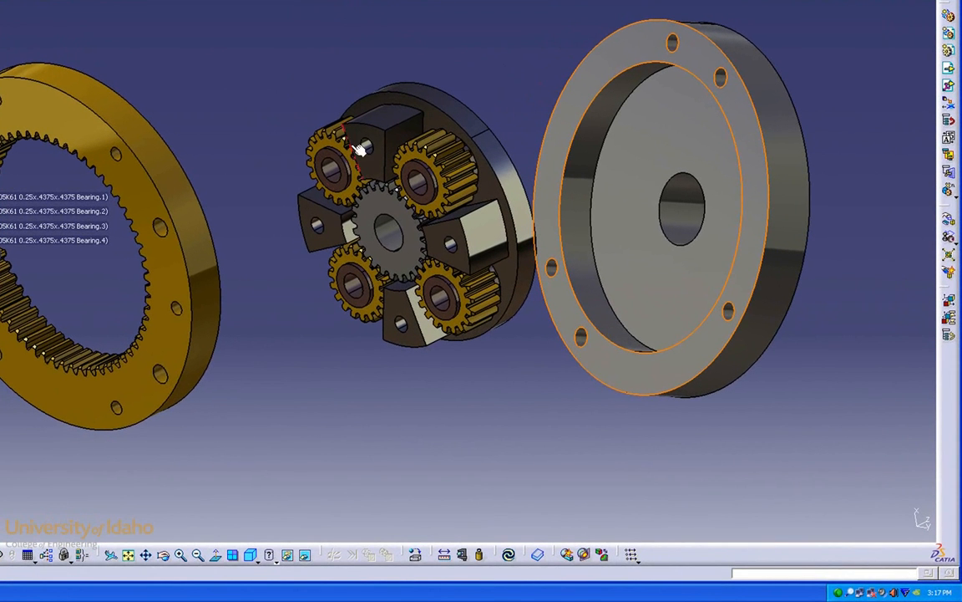
pyautogui.click(508, 555)
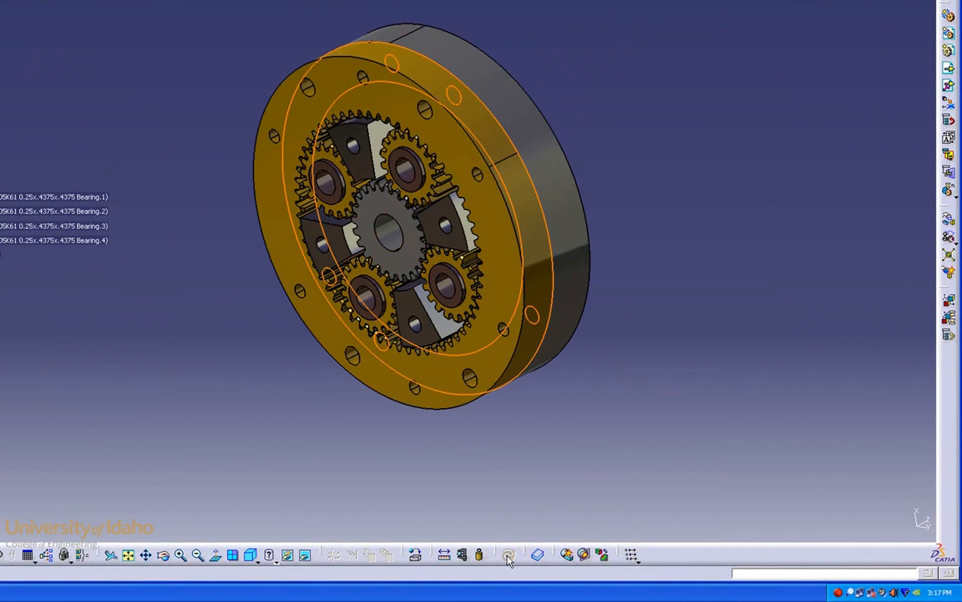
# - Rotate the planet carrier with its planet gears around the Z axis using Manipulation with respect to constraints
pyautogui.moveTo(300, 397); pyautogui.dragTo(748, 208, button='middle')
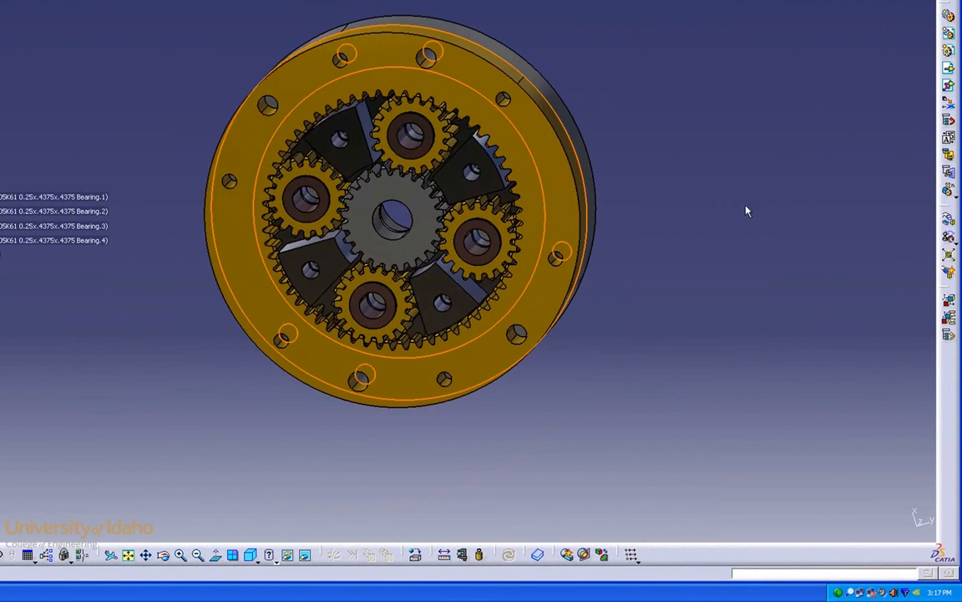
pyautogui.click(949, 221)
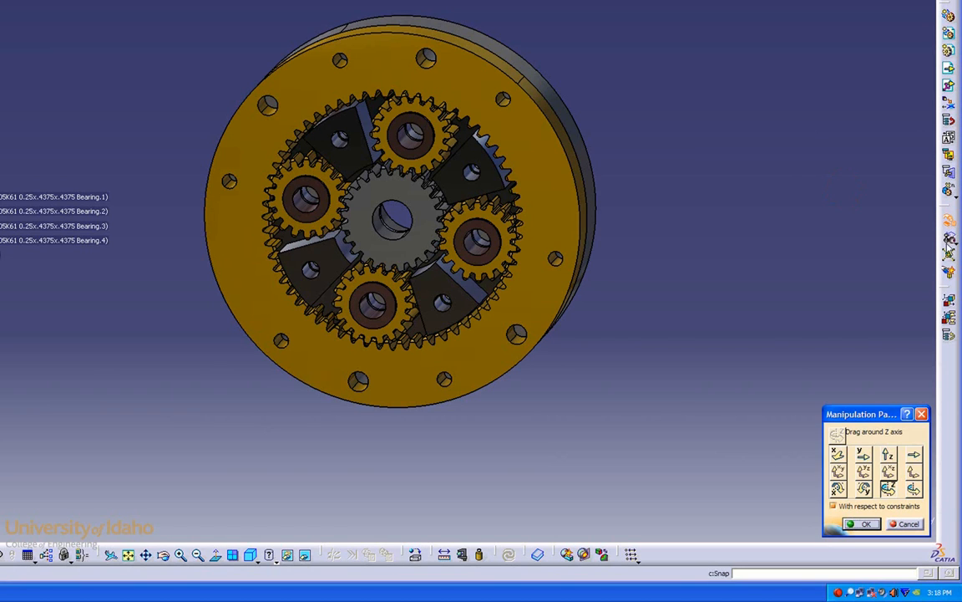
pyautogui.moveTo(866, 416); pyautogui.dragTo(793, 249)
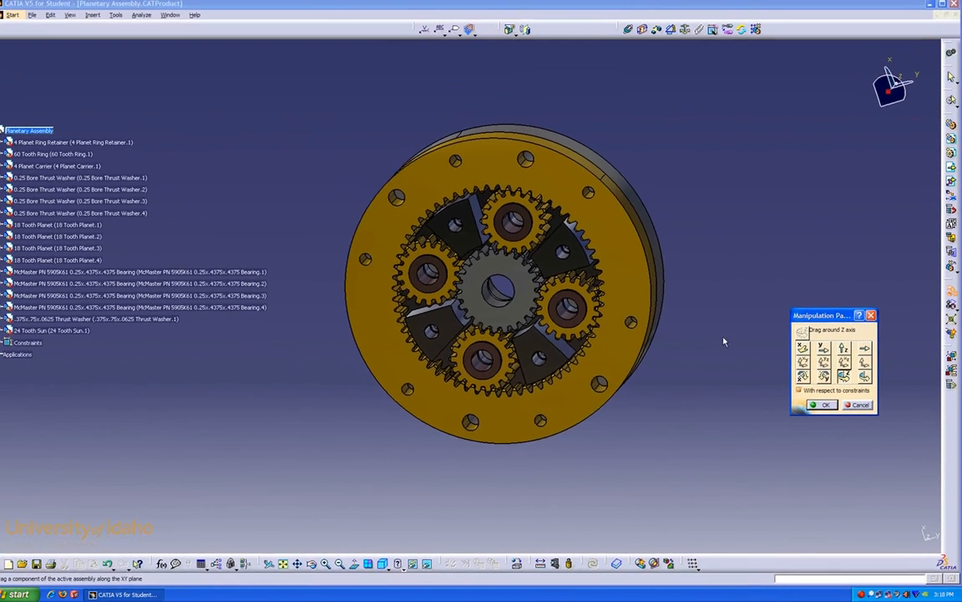
pyautogui.click(625, 352)
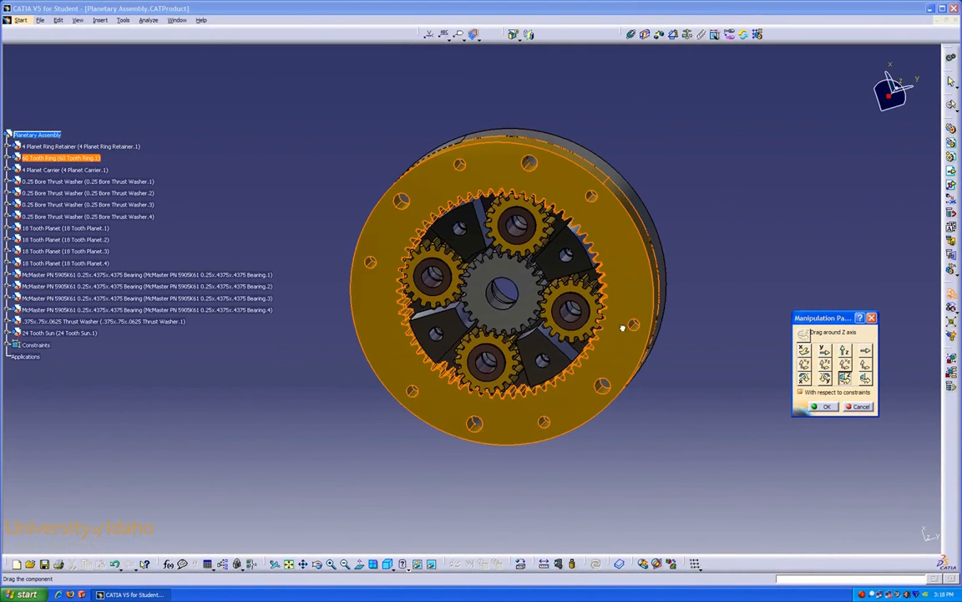
pyautogui.click(473, 276)
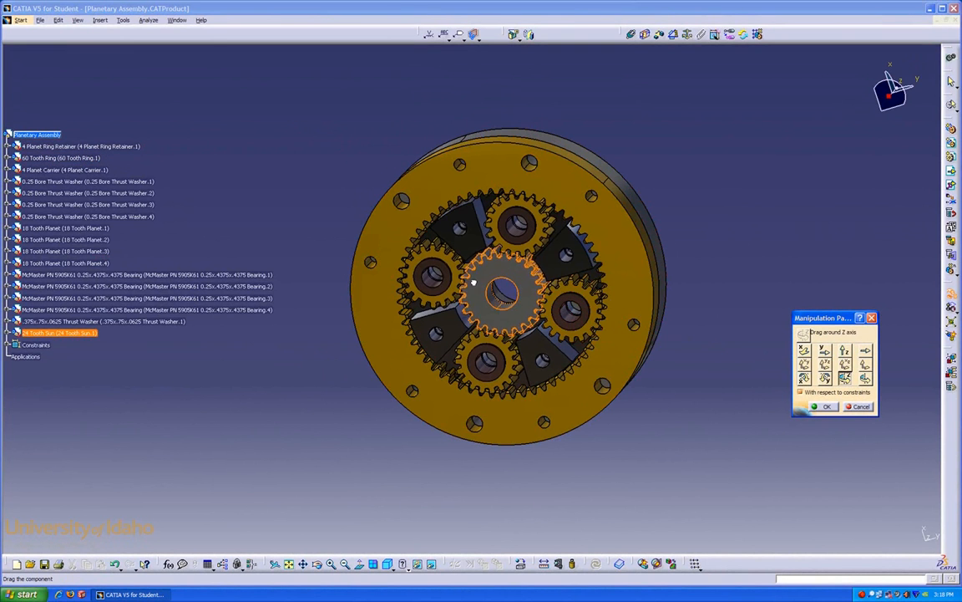
pyautogui.click(542, 259)
pyautogui.moveTo(541, 259)
pyautogui.mouseDown()
pyautogui.moveTo(551, 308)
pyautogui.moveTo(515, 342)
pyautogui.moveTo(553, 269)
pyautogui.moveTo(527, 247)
pyautogui.mouseUp()
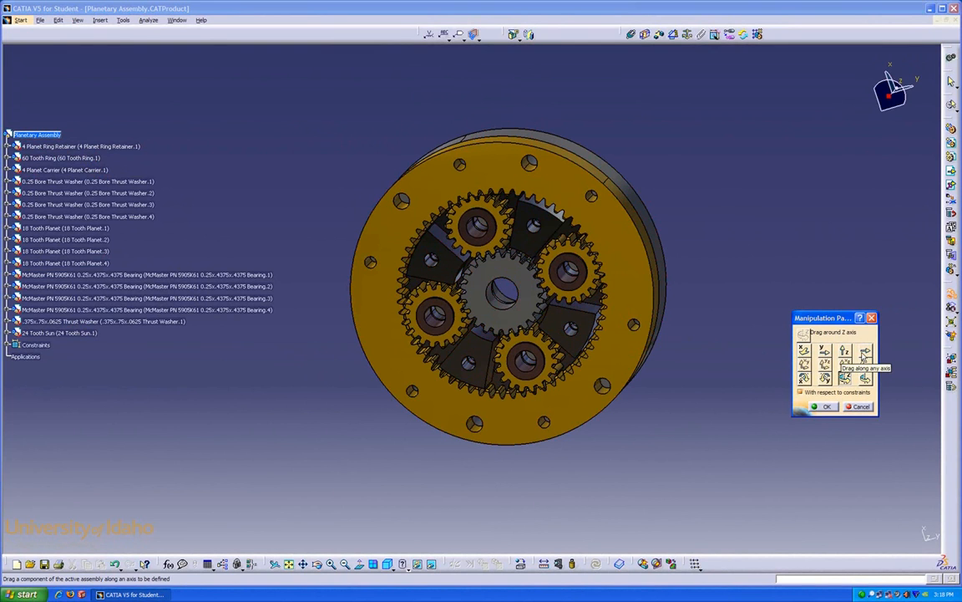
# - Manipulate the 24 Tooth Sun around the central thrust washer's axis, and pull it out along the X axis without respecting constraints
pyautogui.click(866, 380)
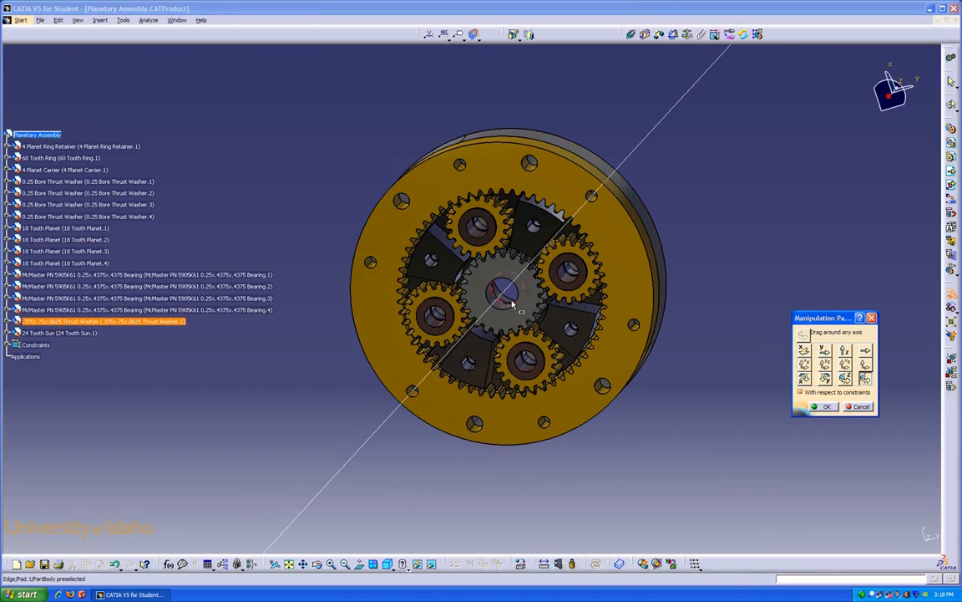
pyautogui.moveTo(510, 320); pyautogui.dragTo(454, 248)
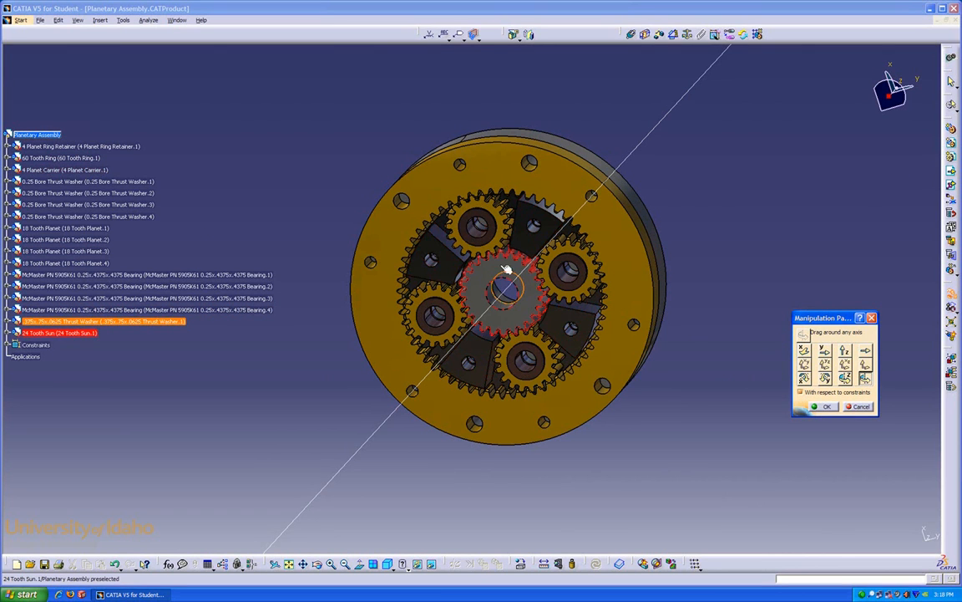
pyautogui.click(803, 351)
pyautogui.moveTo(489, 288); pyautogui.dragTo(406, 108)
# - Pull one planet gear's bearing out along the Y axis, and update the assembly to return the parts to their constrained positions
pyautogui.click(825, 351)
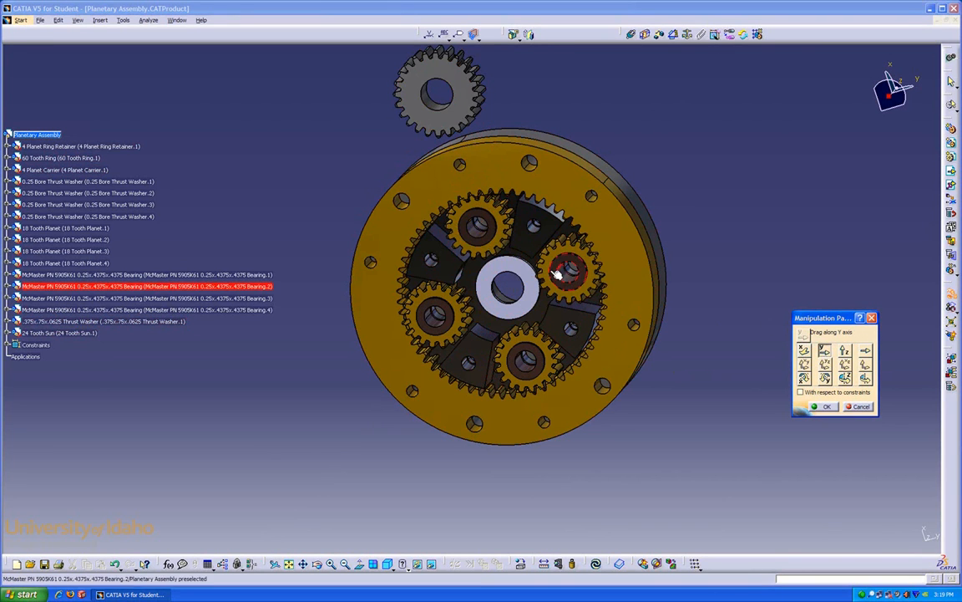
pyautogui.moveTo(564, 273); pyautogui.dragTo(780, 360)
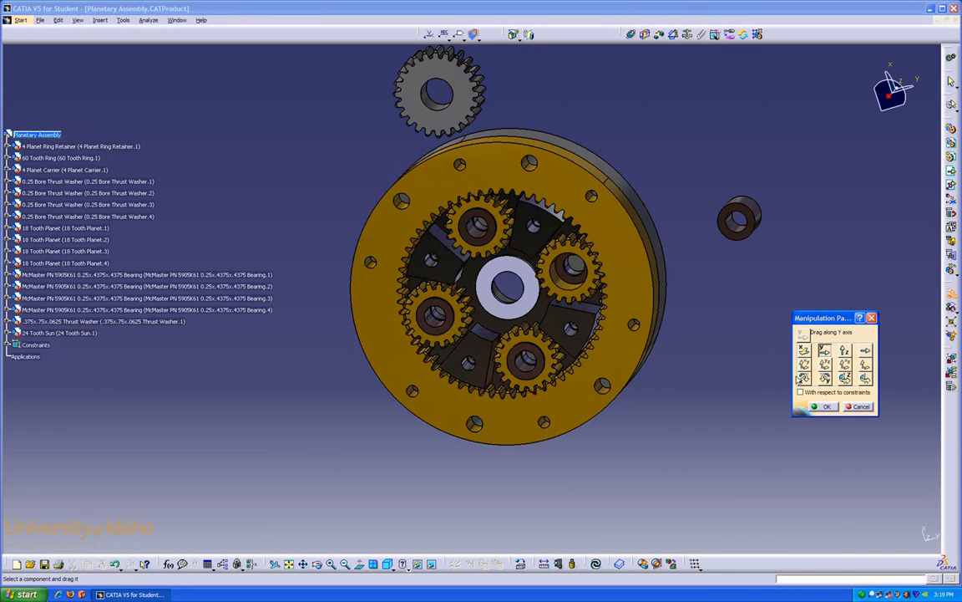
pyautogui.click(825, 406)
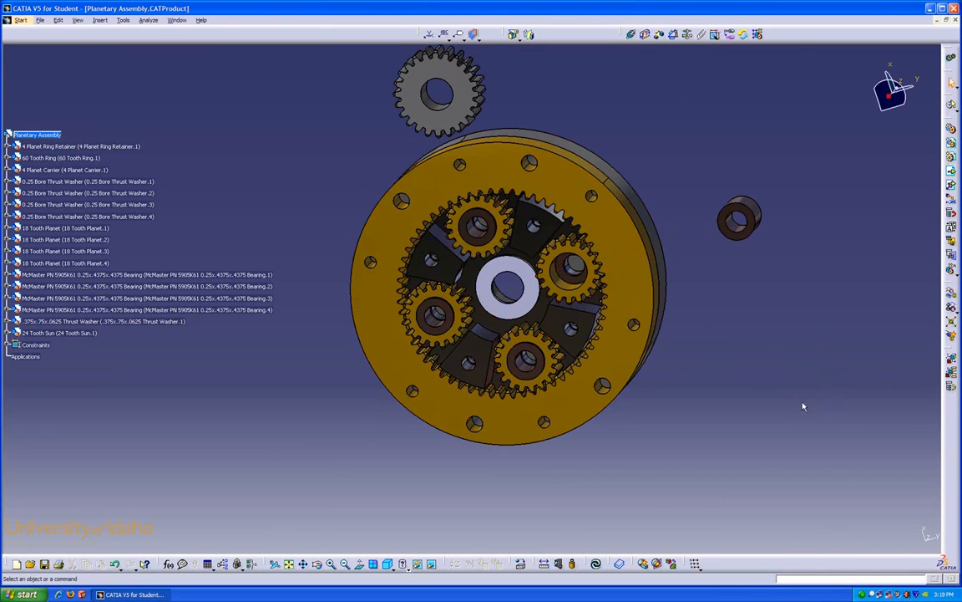
pyautogui.click(597, 564)
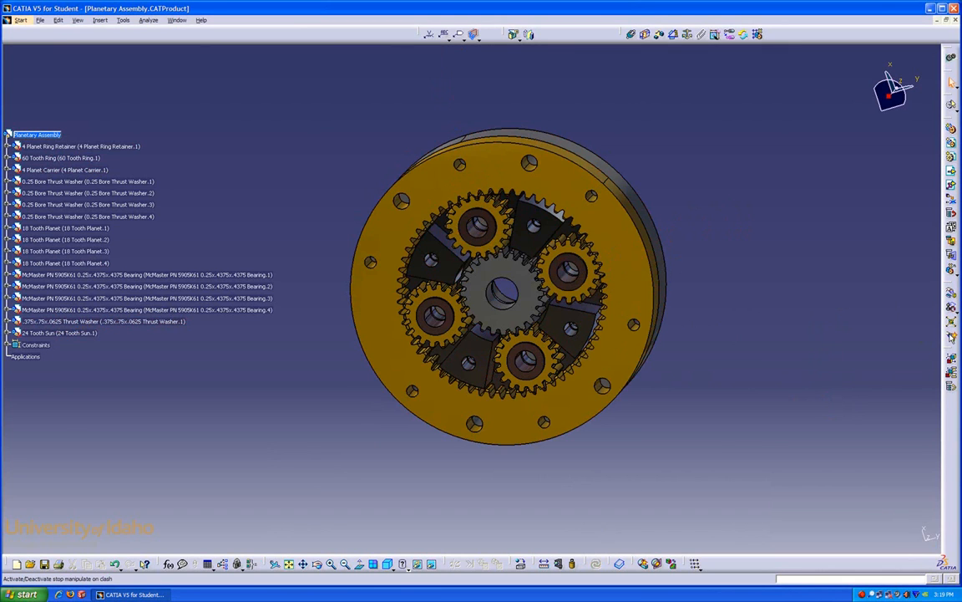
# - Apply a 3D Explode at all levels to the Planetary Assembly with the 4 Planet Ring Retainer as the fixed product
pyautogui.click(950, 323)
pyautogui.moveTo(728, 200); pyautogui.dragTo(627, 272, button='middle')
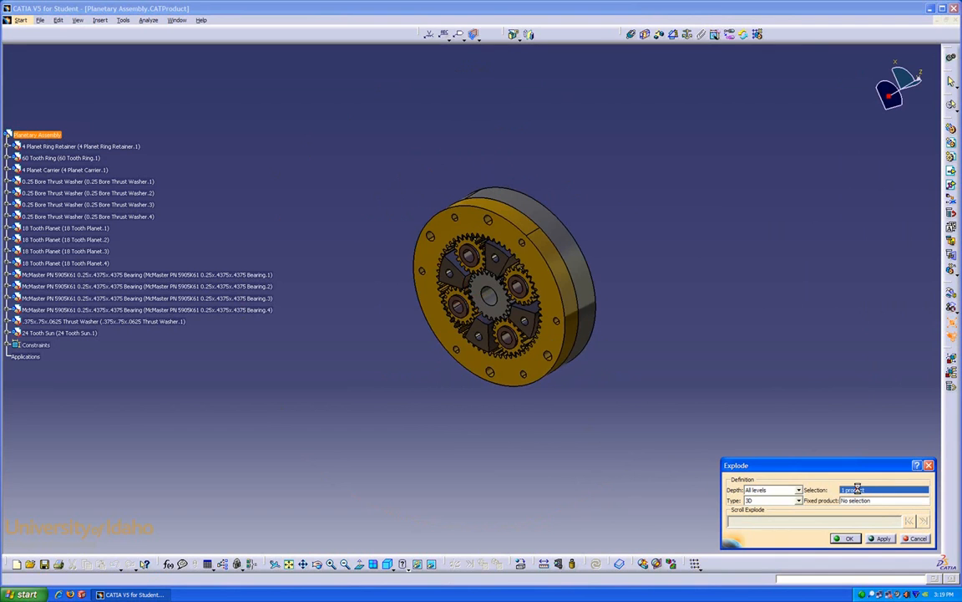
pyautogui.click(50, 136)
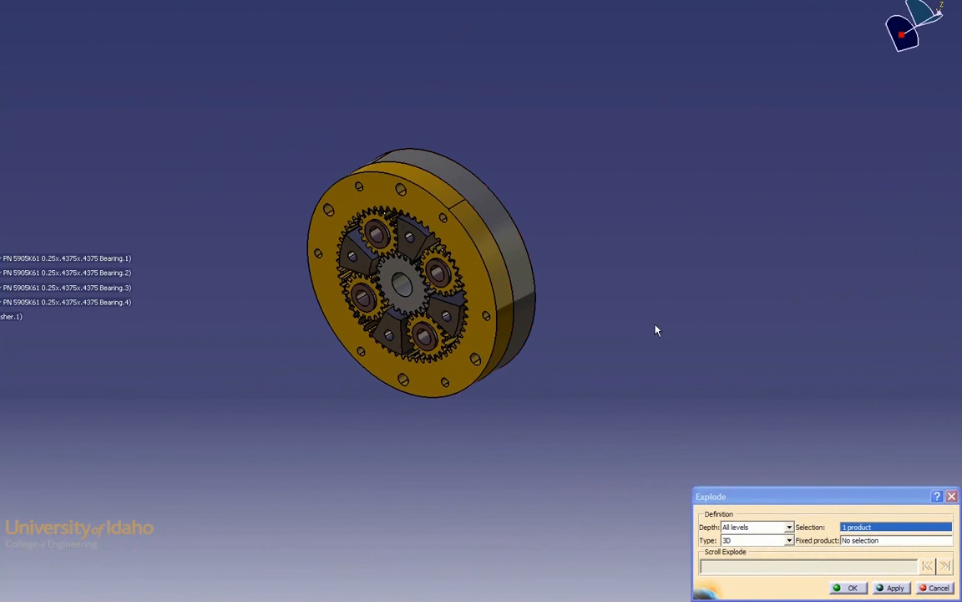
pyautogui.click(854, 541)
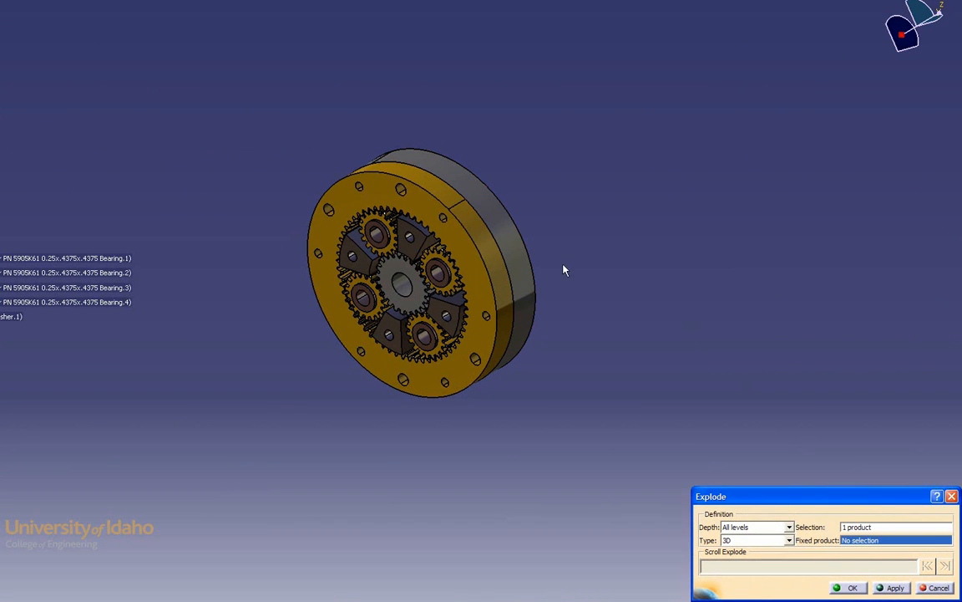
pyautogui.click(529, 267)
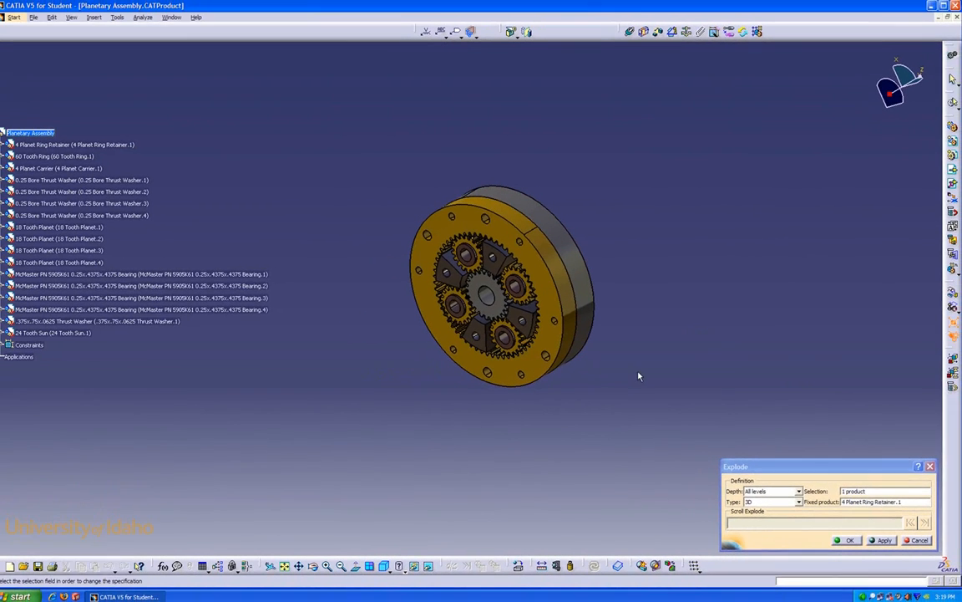
pyautogui.click(791, 502)
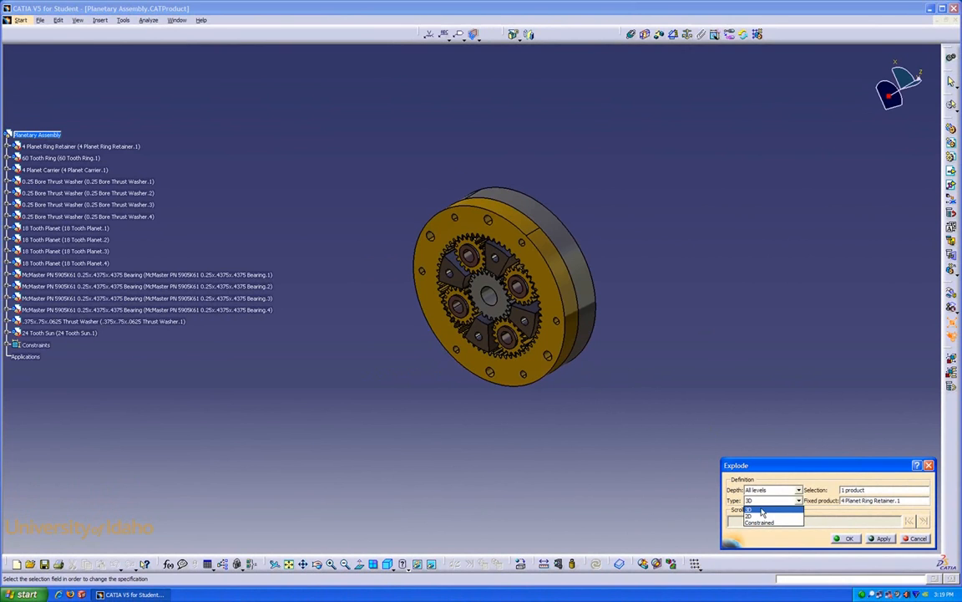
pyautogui.click(760, 509)
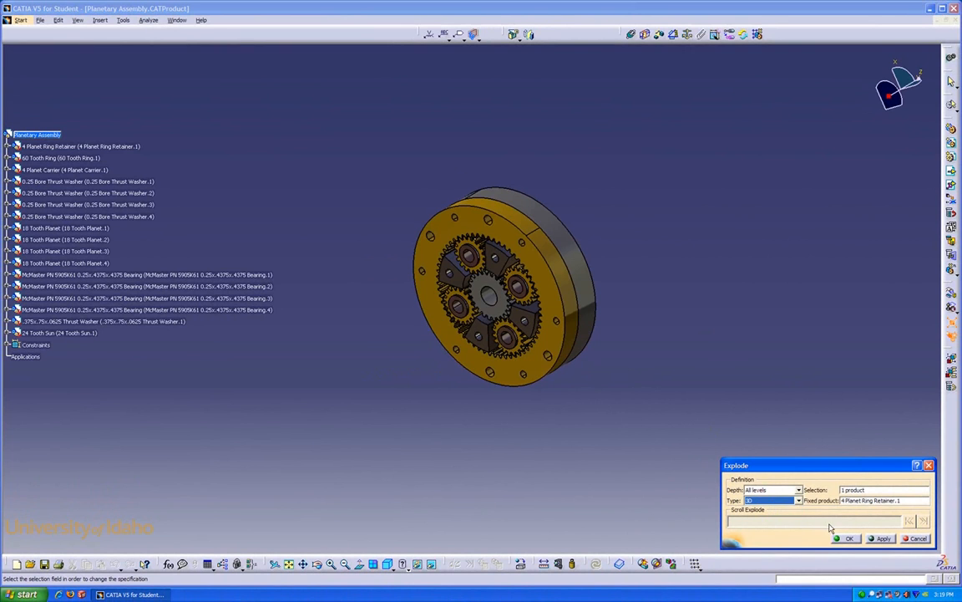
pyautogui.click(877, 539)
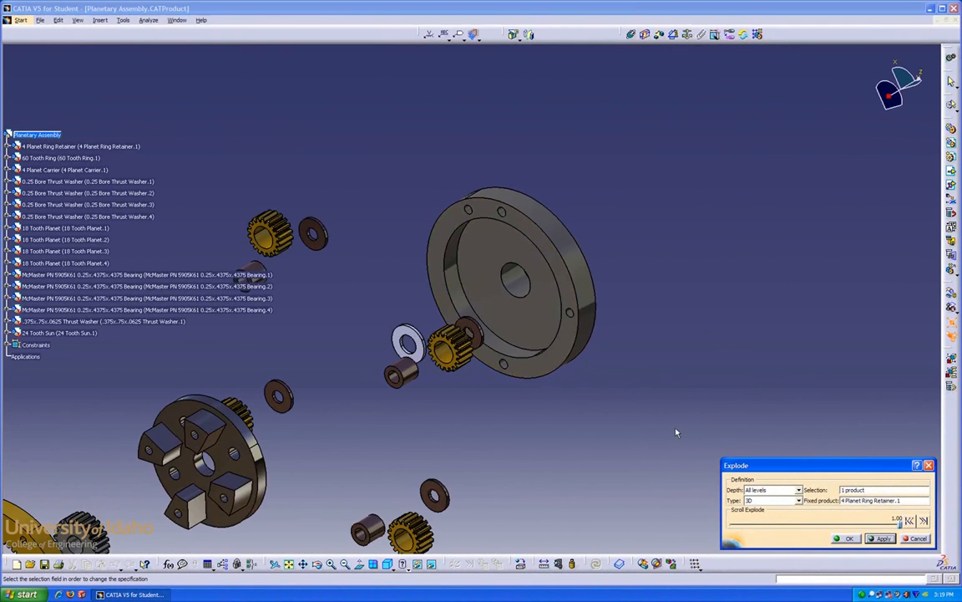
# - Scroll the explosion back to 0.00 and accept the Explode operation
pyautogui.moveTo(598, 402); pyautogui.dragTo(554, 346, button='middle')
pyautogui.moveTo(649, 262); pyautogui.dragTo(834, 221, button='middle')
pyautogui.moveTo(719, 246); pyautogui.dragTo(699, 318, button='middle')
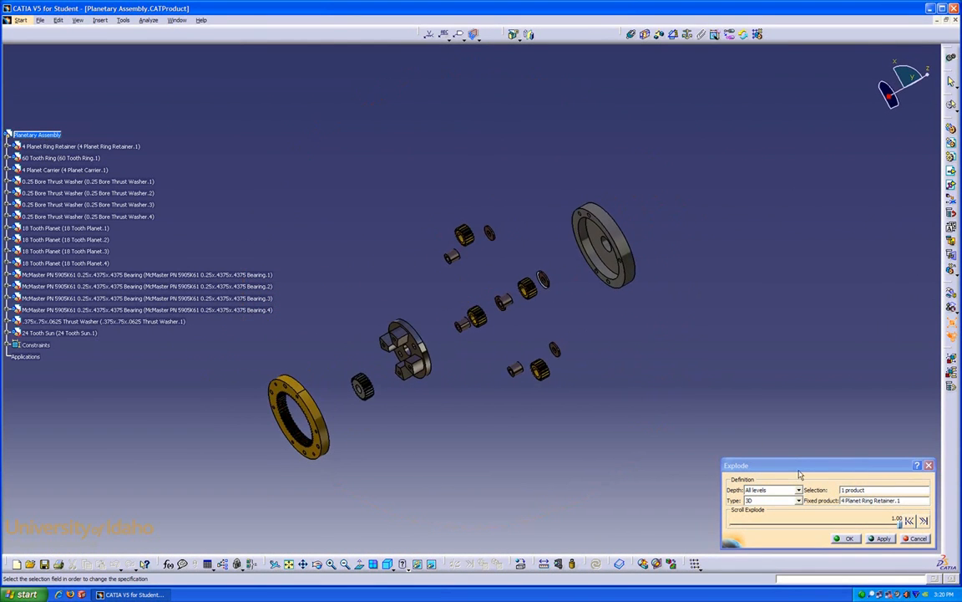
pyautogui.moveTo(900, 525)
pyautogui.mouseDown()
pyautogui.moveTo(726, 526)
pyautogui.moveTo(913, 523)
pyautogui.mouseUp()
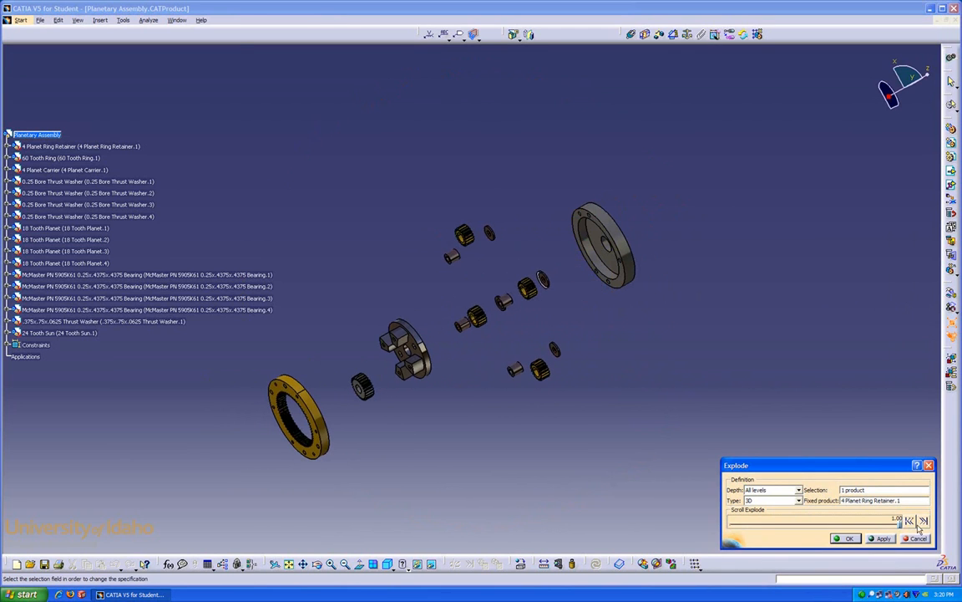
pyautogui.moveTo(900, 524); pyautogui.dragTo(727, 528)
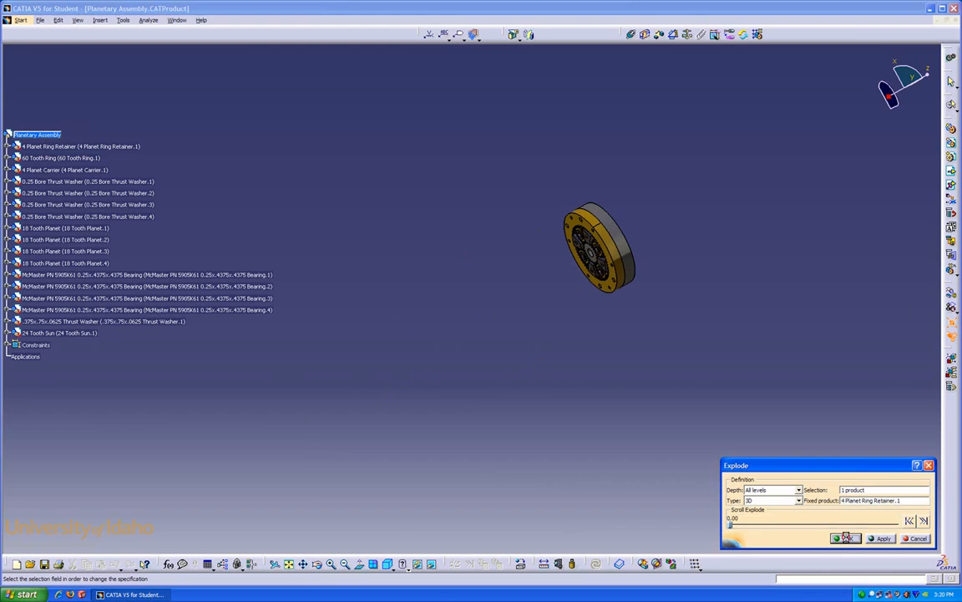
pyautogui.click(850, 539)
pyautogui.moveTo(559, 359); pyautogui.dragTo(528, 322, button='middle')
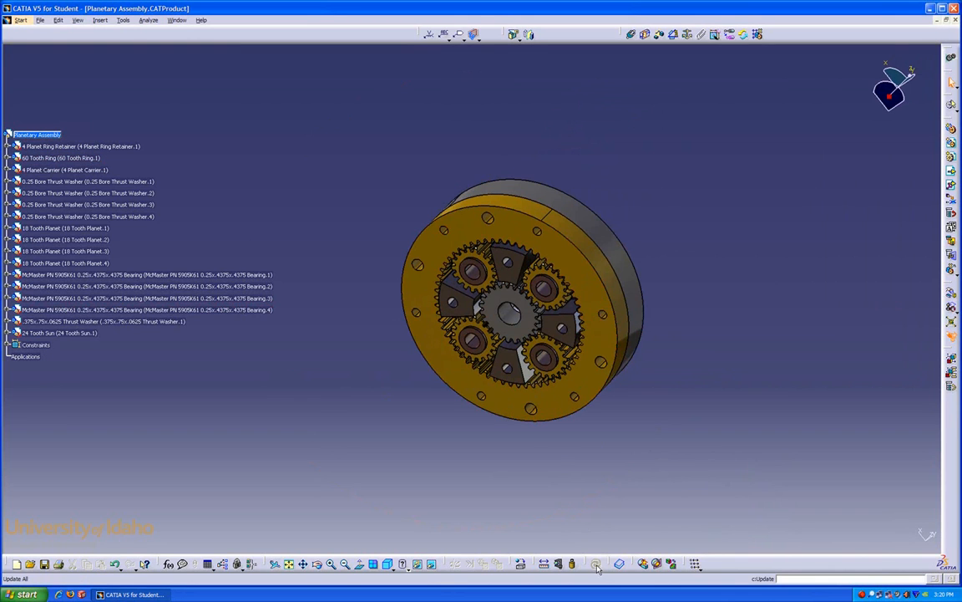